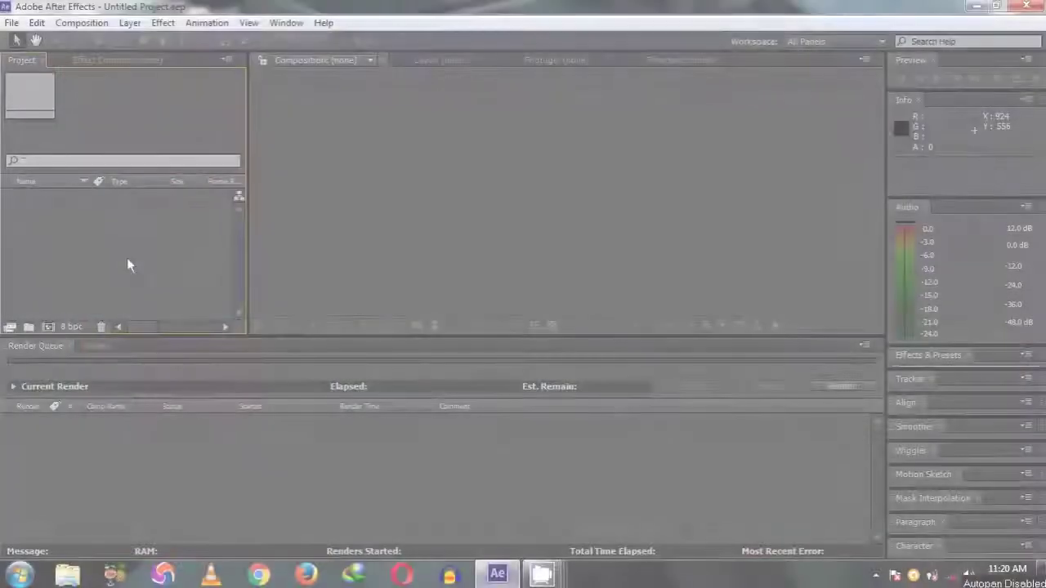
Open a Windows Explorer window on Libraries beside the empty After Effects project.
click(67, 574)
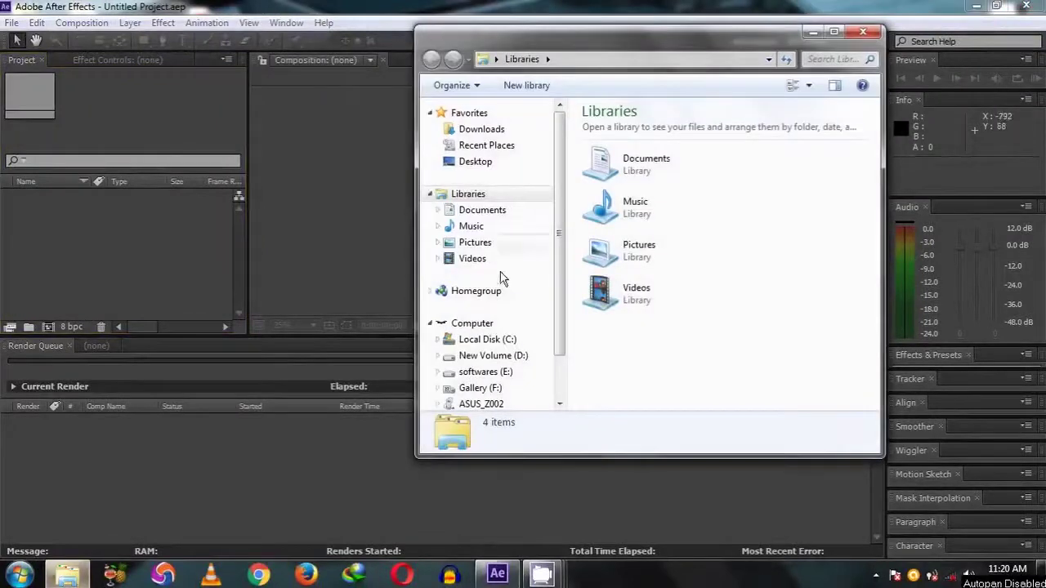
Navigate to the arun vines folder on the D: drive.
click(502, 358)
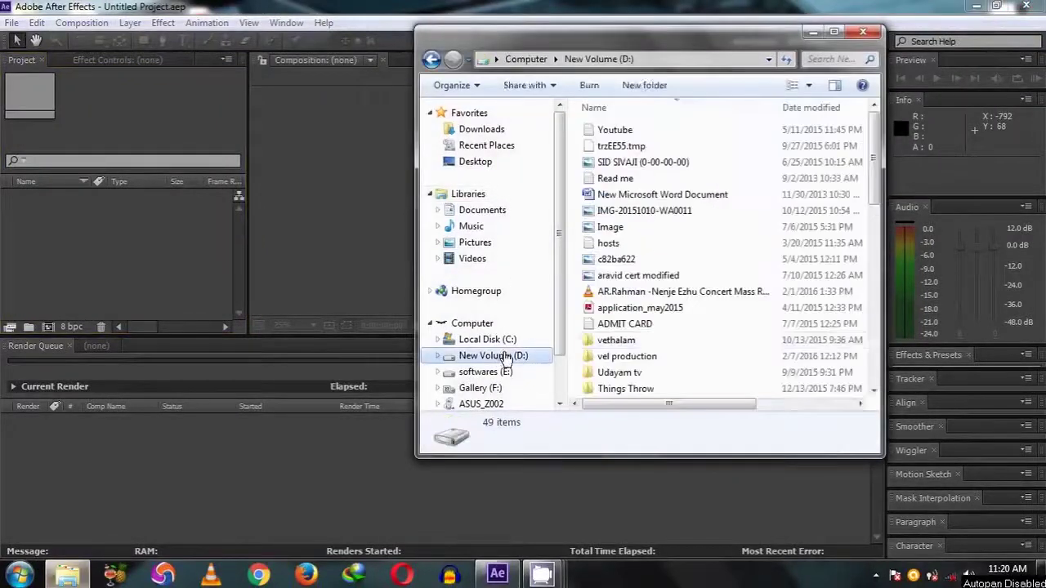
click(641, 340)
key(a)
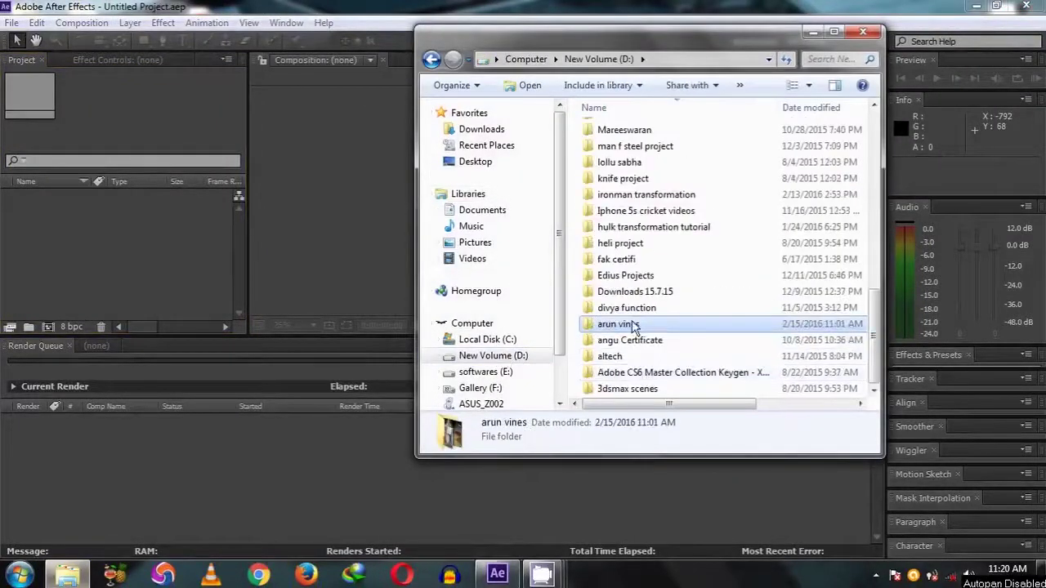
double_click(619, 324)
scroll(693, 287, down, 2)
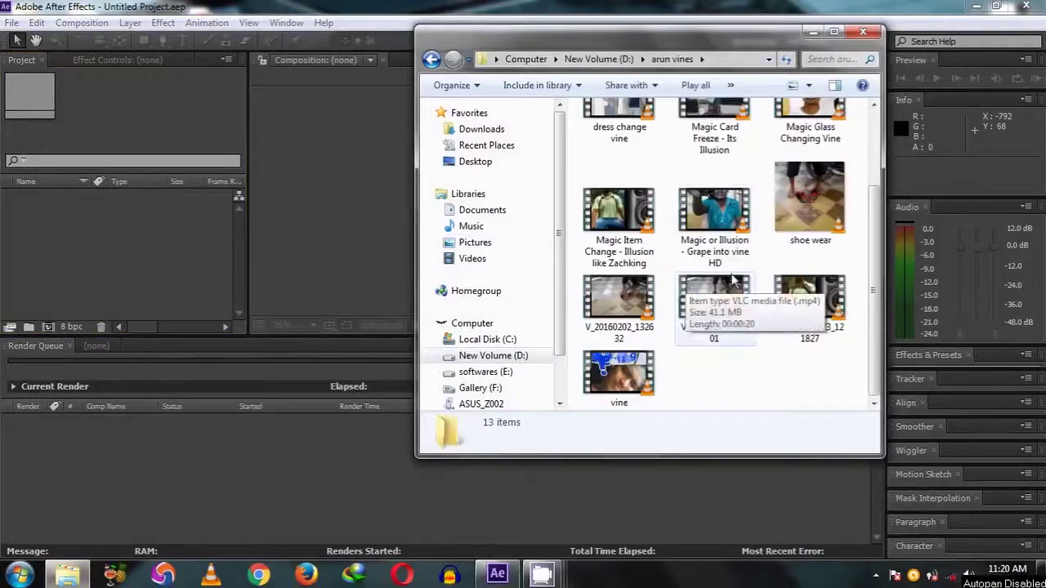
Watch the shoe wear reference video in VLC, then close it.
click(815, 221)
double_click(814, 220)
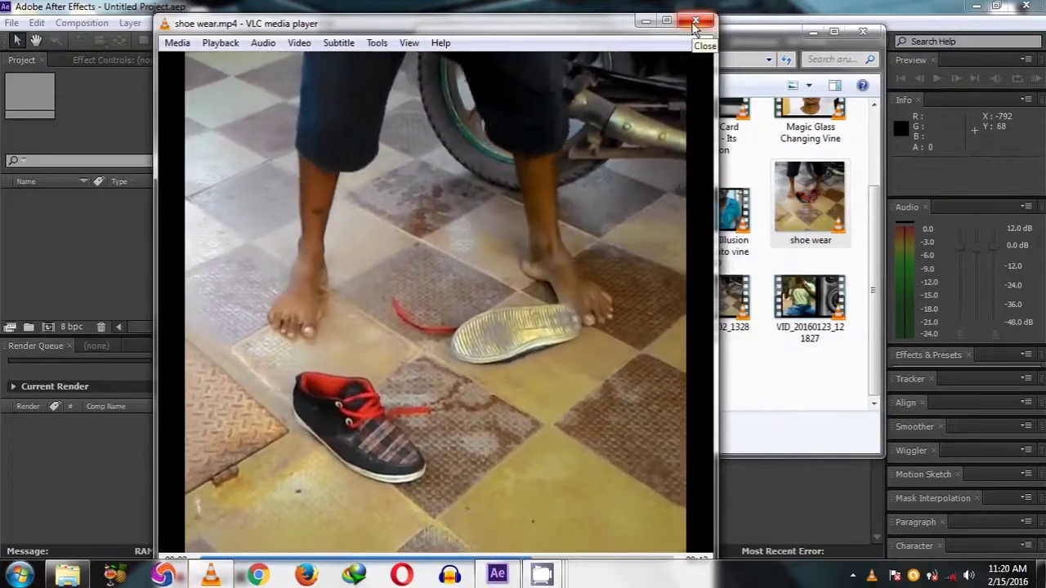
click(696, 23)
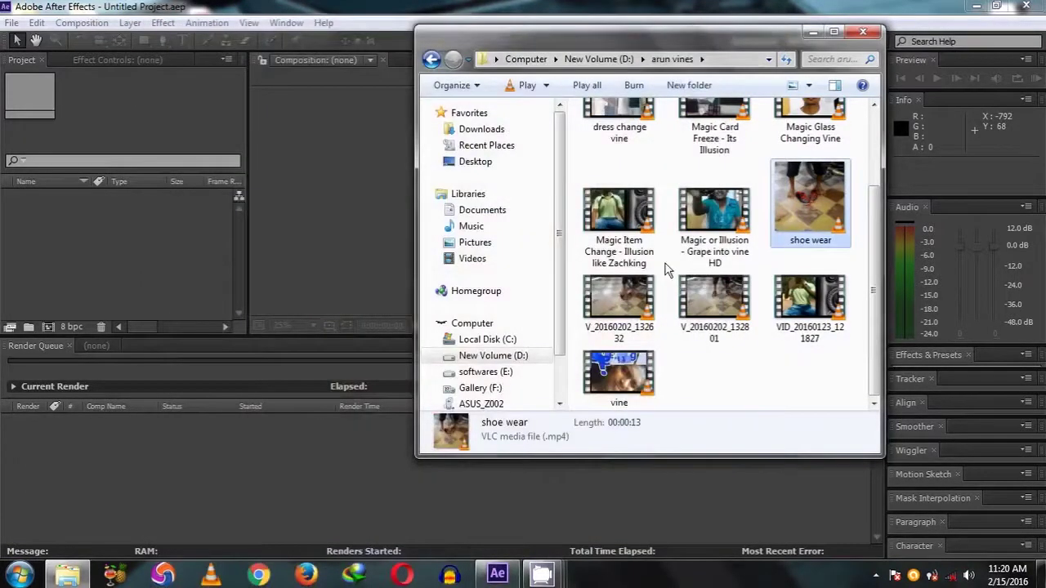
Drag clips V_20160202_132801 and V_20160202_132632 into the After Effects Project panel.
click(701, 317)
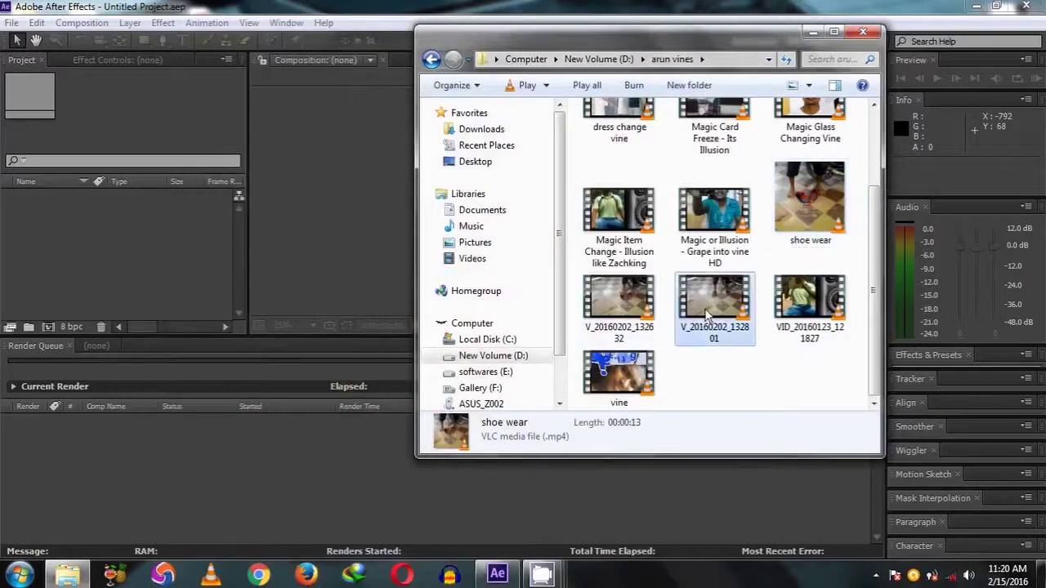
ctrl+click(626, 309)
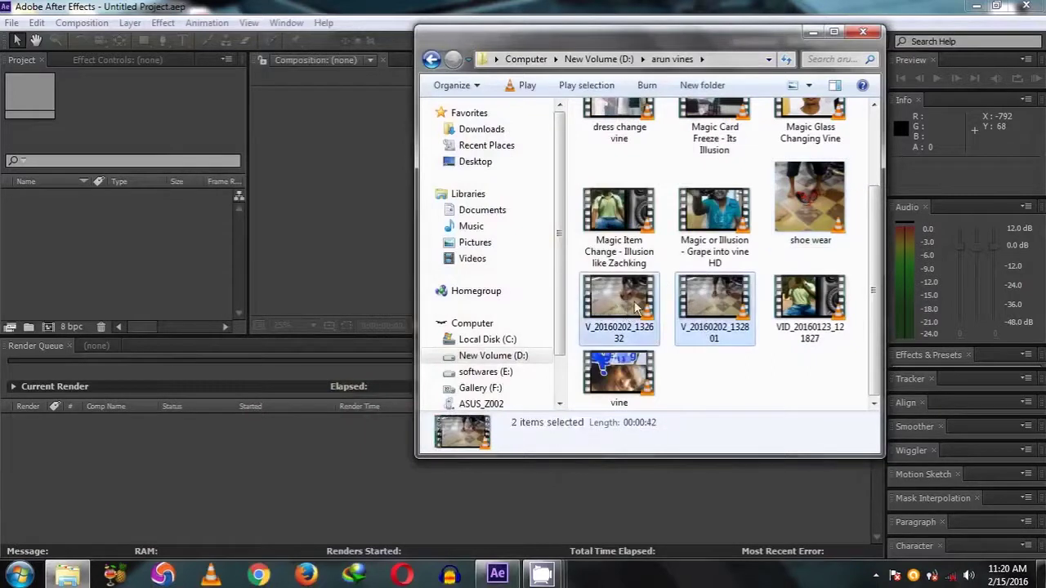
drag(634, 306, 166, 264)
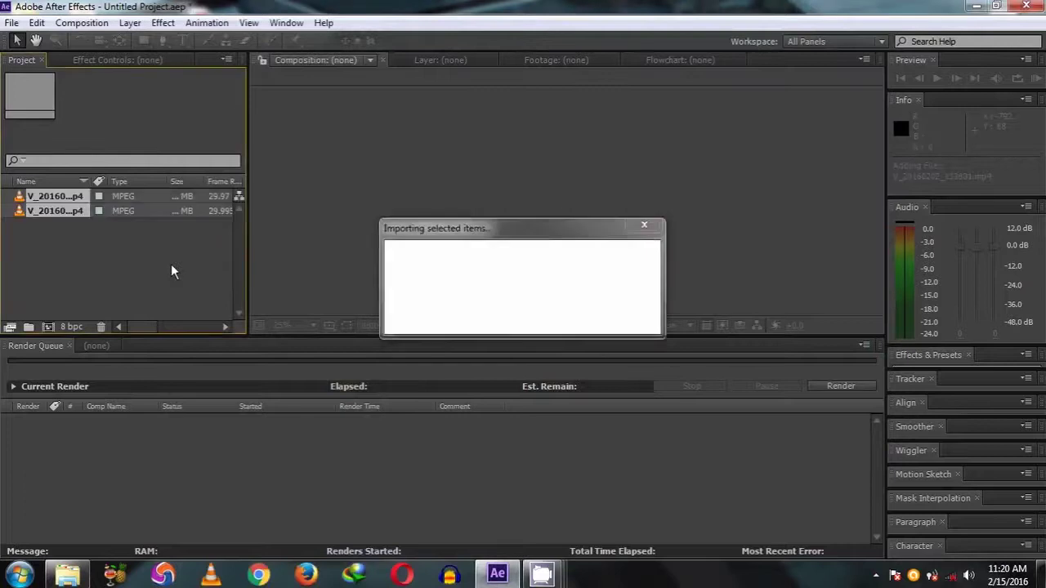
Play V_20160202_132801 in the Footage viewer from where the legs appear.
click(47, 196)
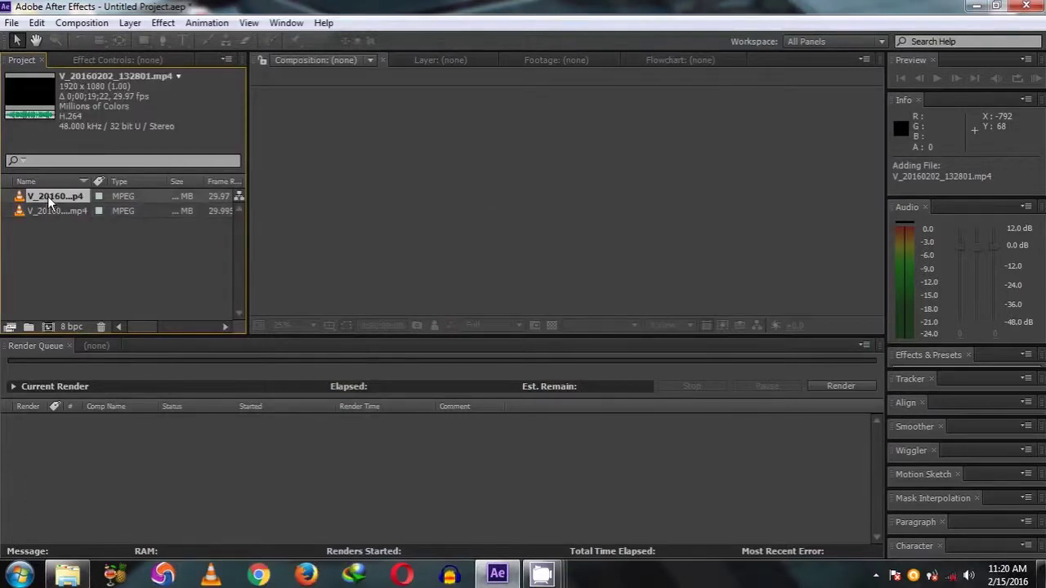
double_click(48, 196)
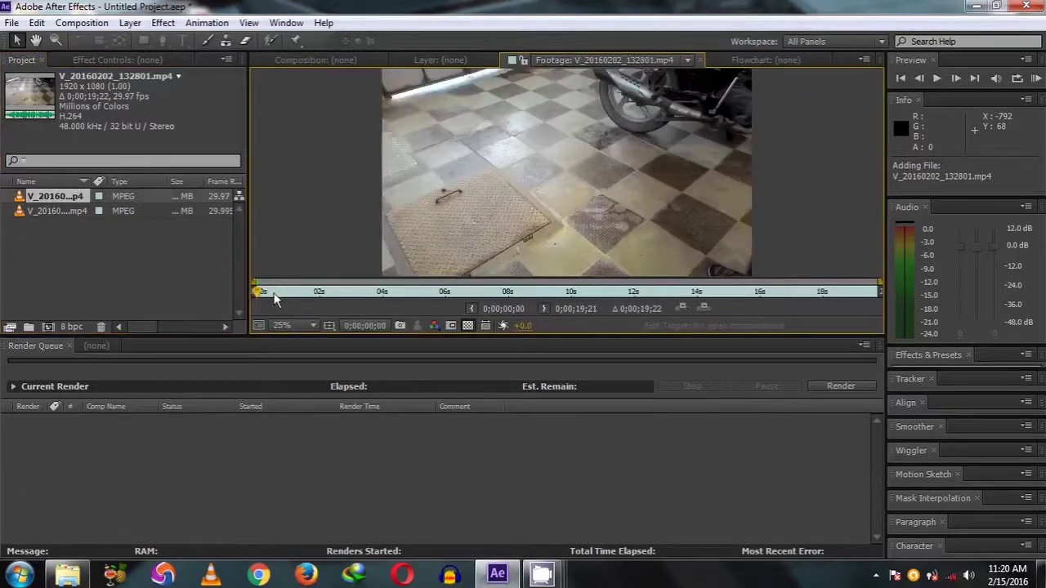
drag(275, 299, 313, 299)
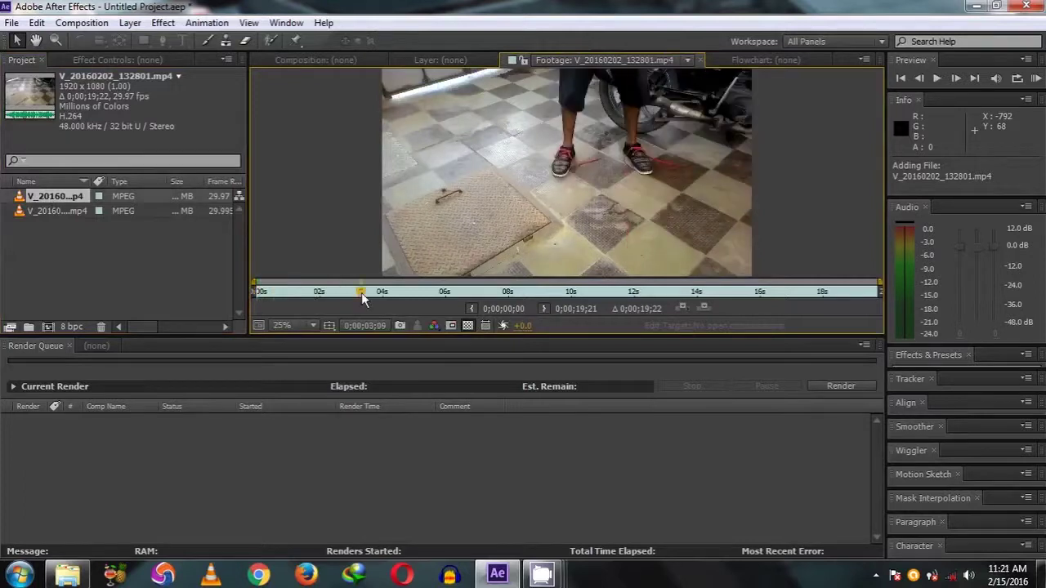
key(space)
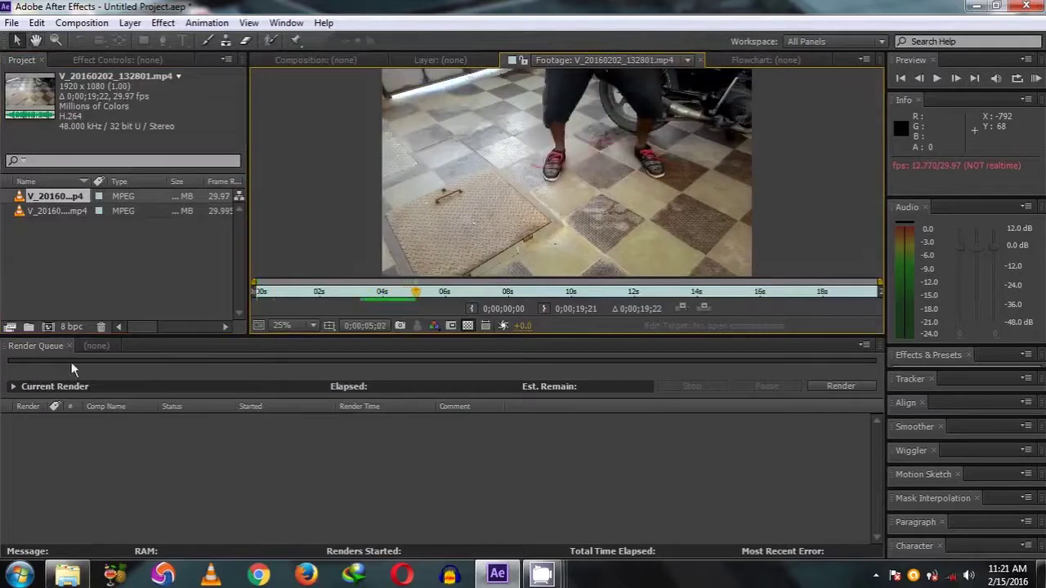
Play V_20160202_132632, then build a new composition from it.
double_click(56, 213)
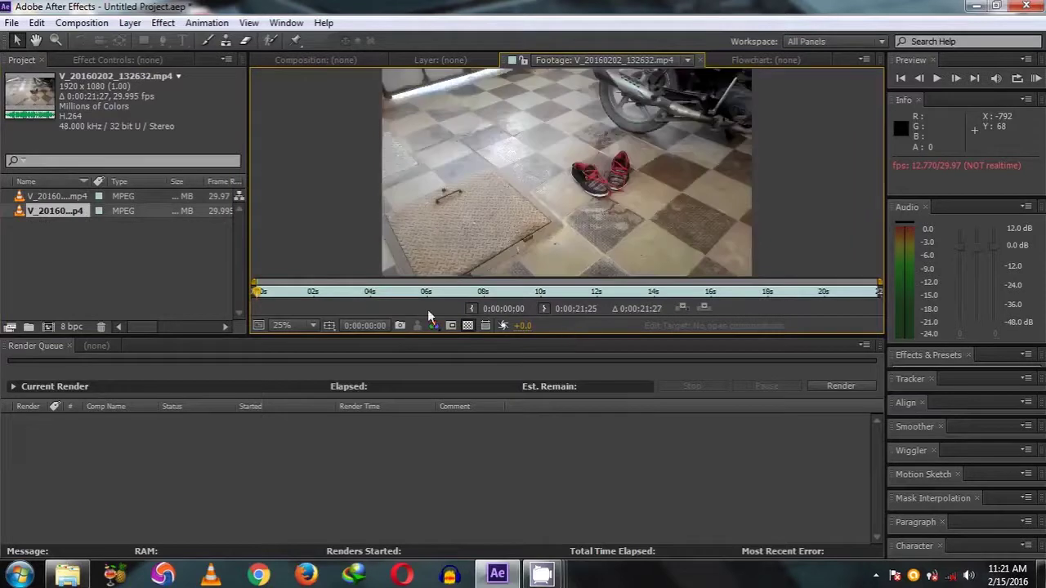
key(space)
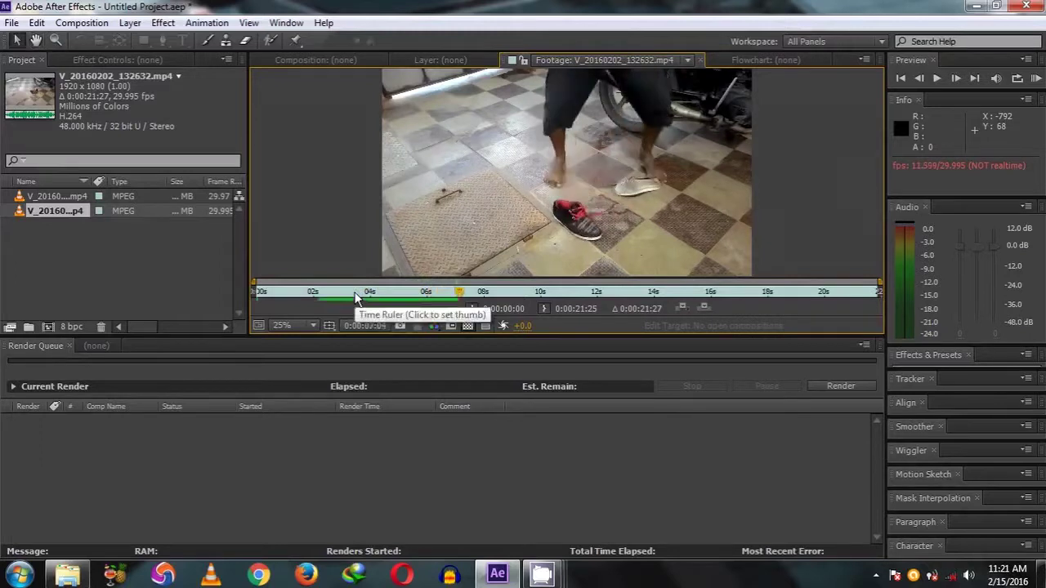
drag(54, 211, 48, 325)
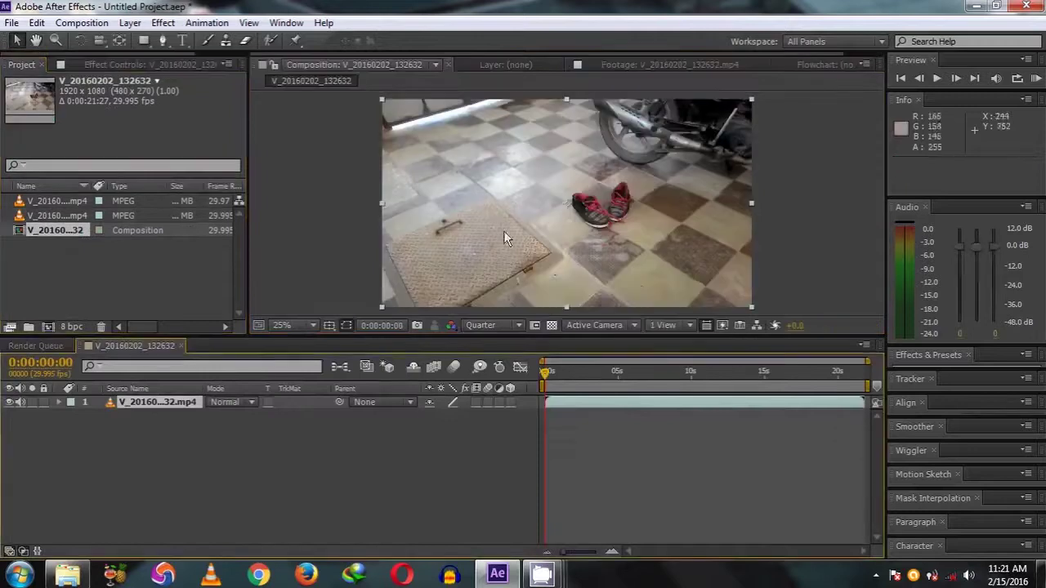
Preview the composition and park the playhead at 0:00:06:24.
key(space)
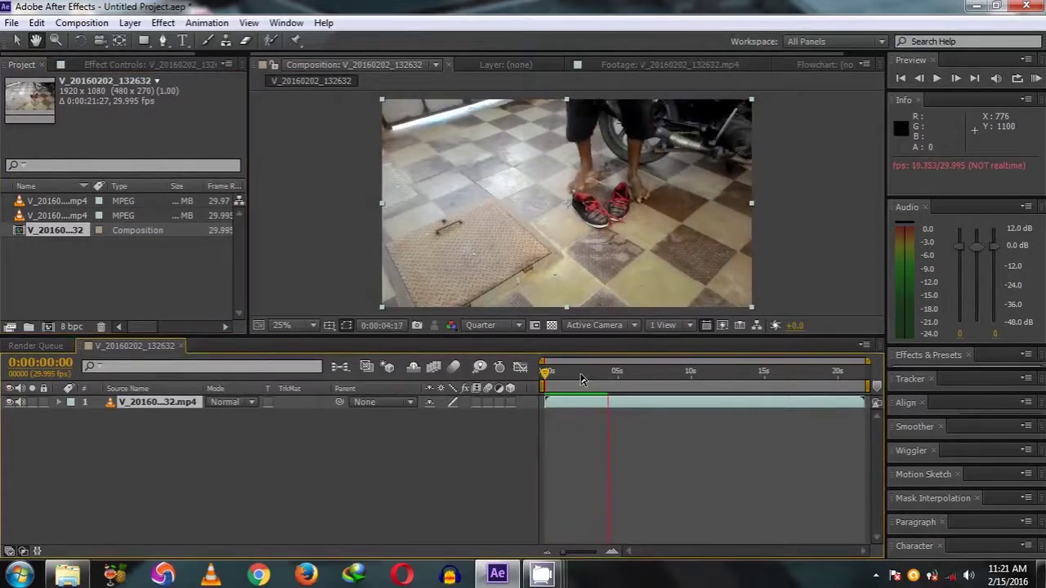
key(space)
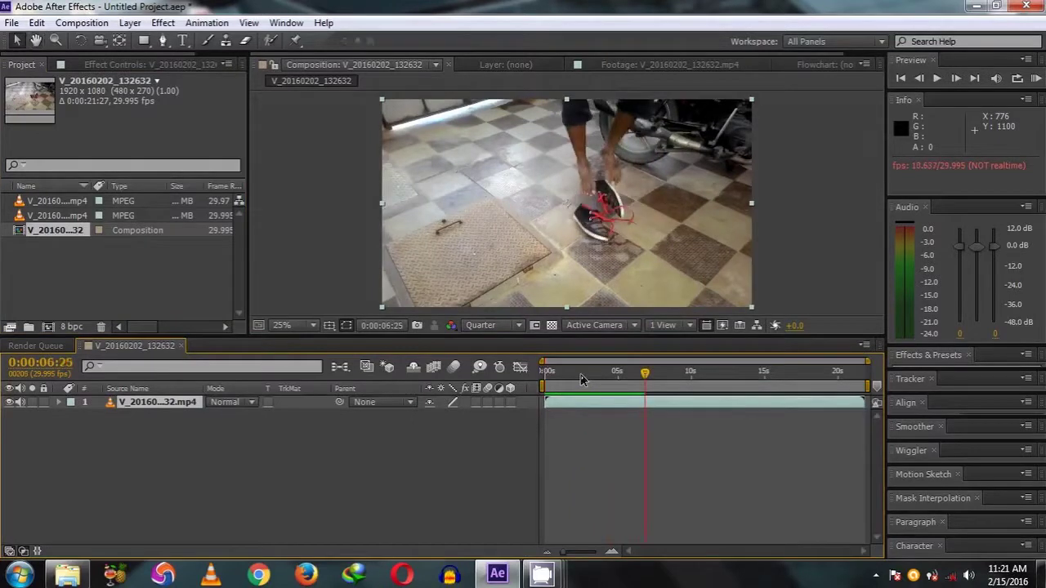
click(920, 78)
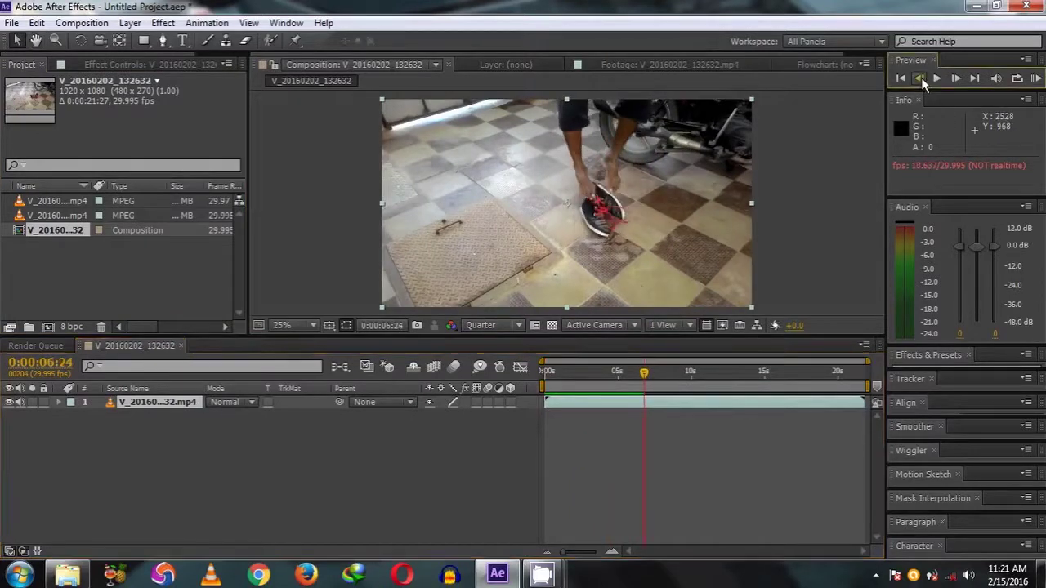
Split V_20160202_132632 there, delete the later part, and add V_20160202_132801 as layer 1.
click(644, 430)
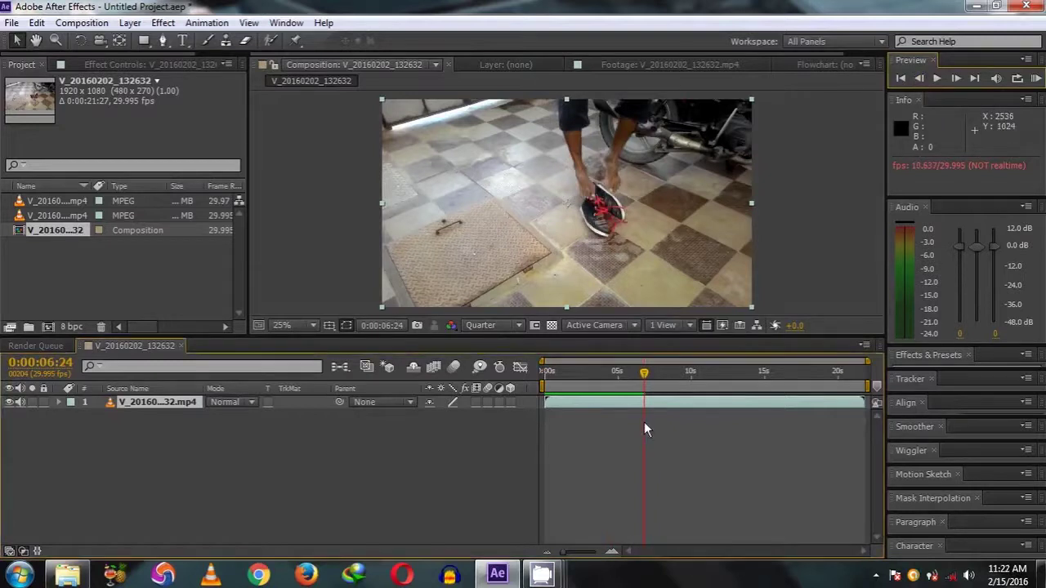
key(ctrl+shift+d)
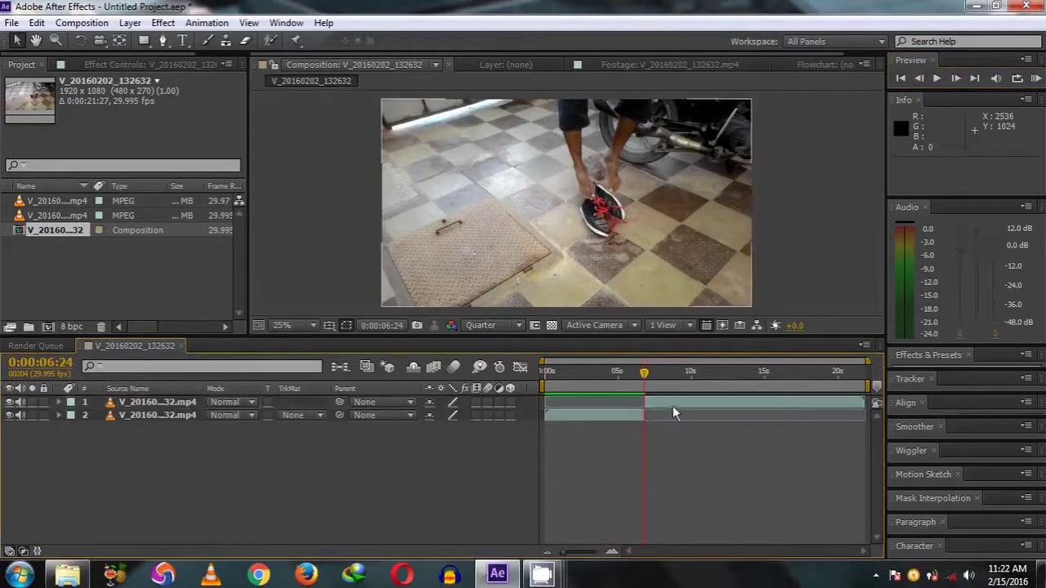
click(674, 401)
key(Delete)
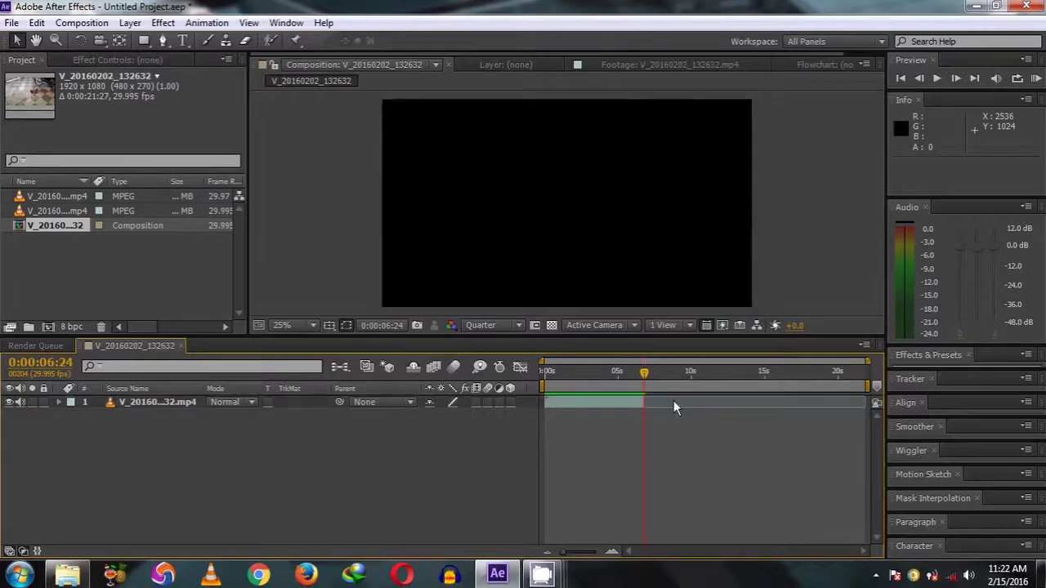
drag(67, 195, 107, 404)
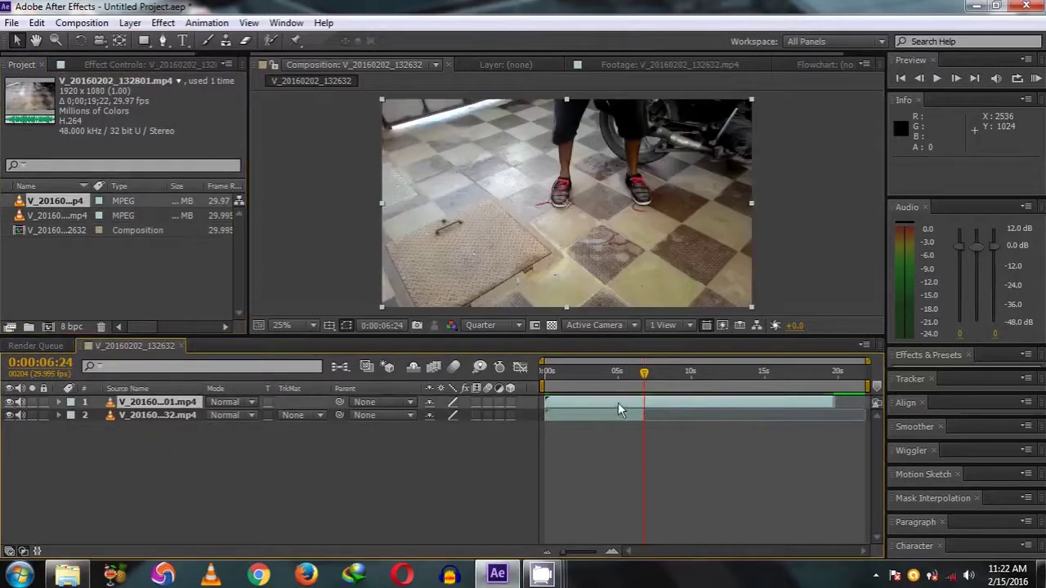
Slide the top clip to start near 3 seconds, split it, and delete the middle segment.
drag(622, 406, 741, 414)
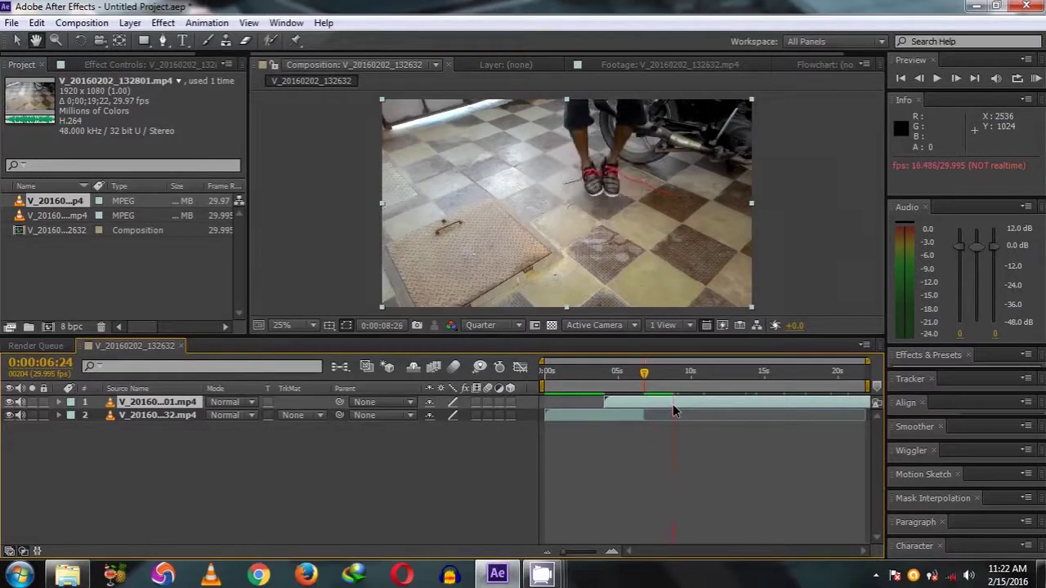
key(space)
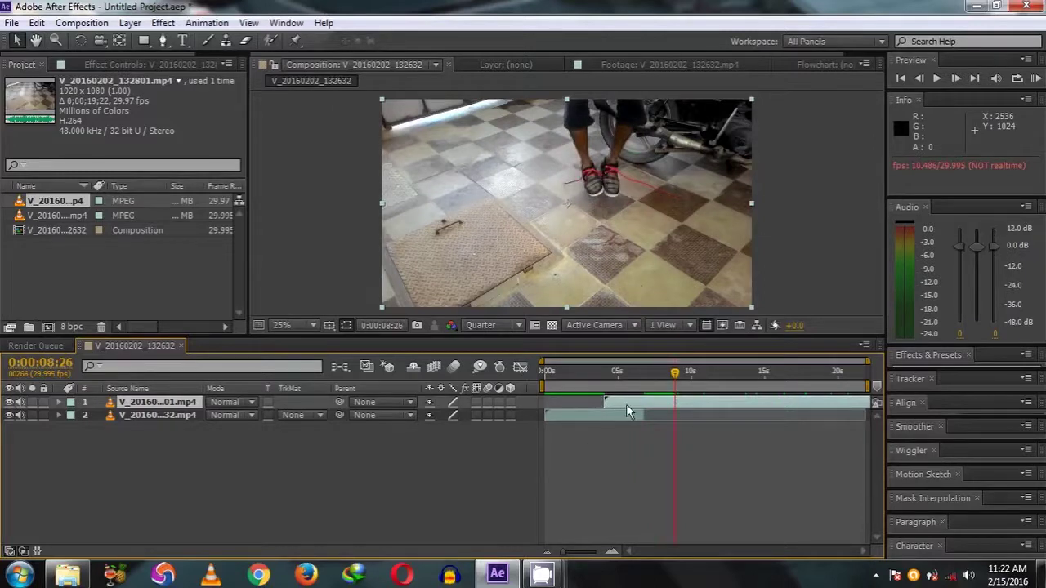
key(ctrl+shift+d)
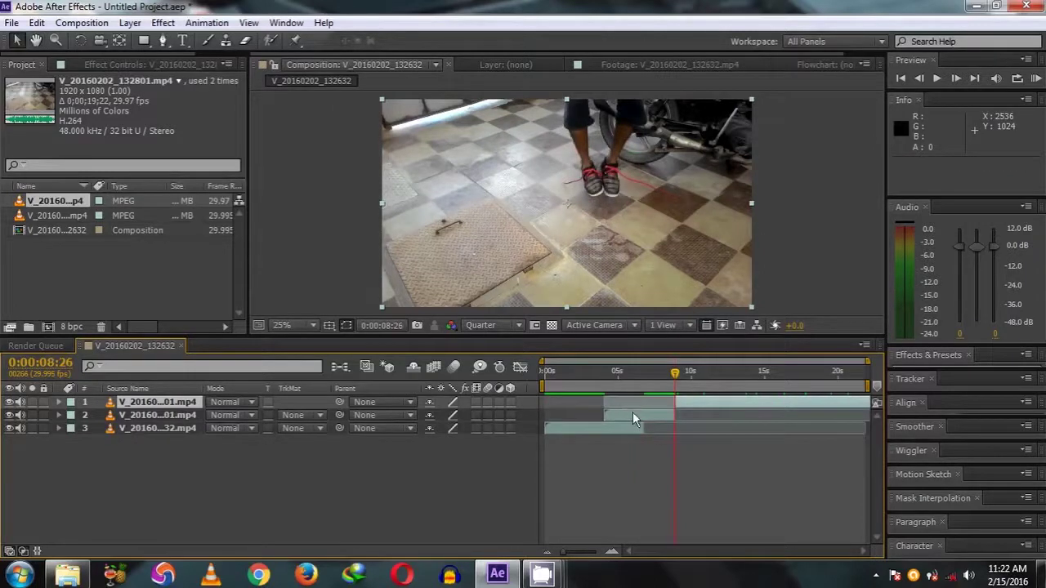
click(632, 417)
key(Delete)
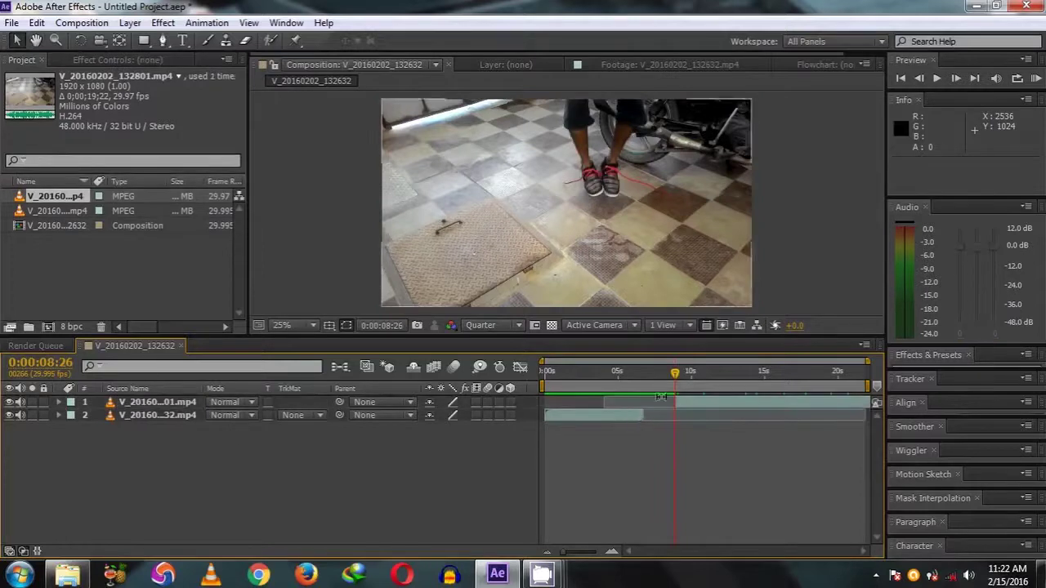
Set the top shoes-on clip's in point to 0:00:06:23 with the [ key.
drag(675, 373, 644, 380)
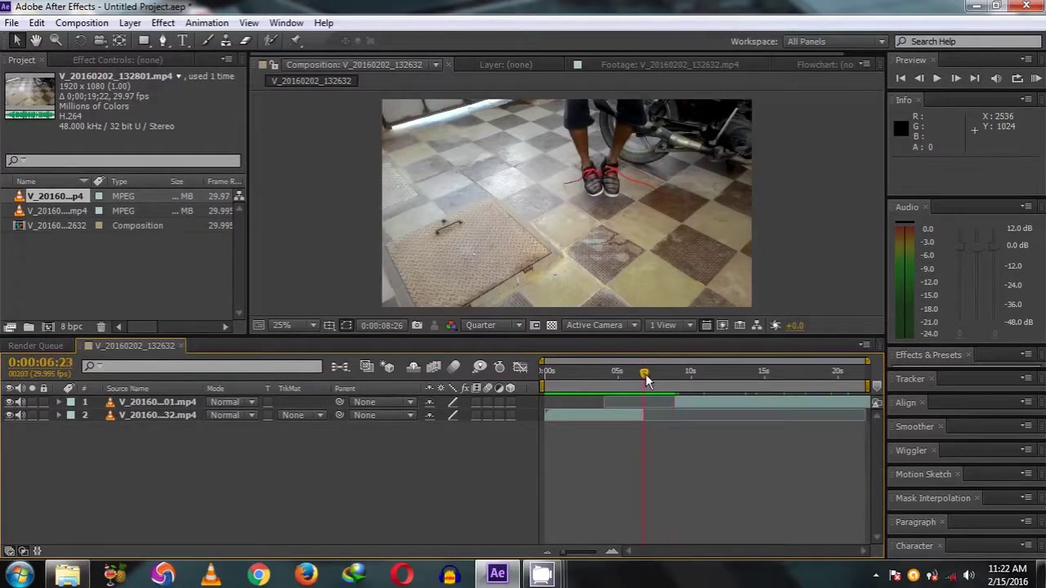
click(955, 78)
click(920, 78)
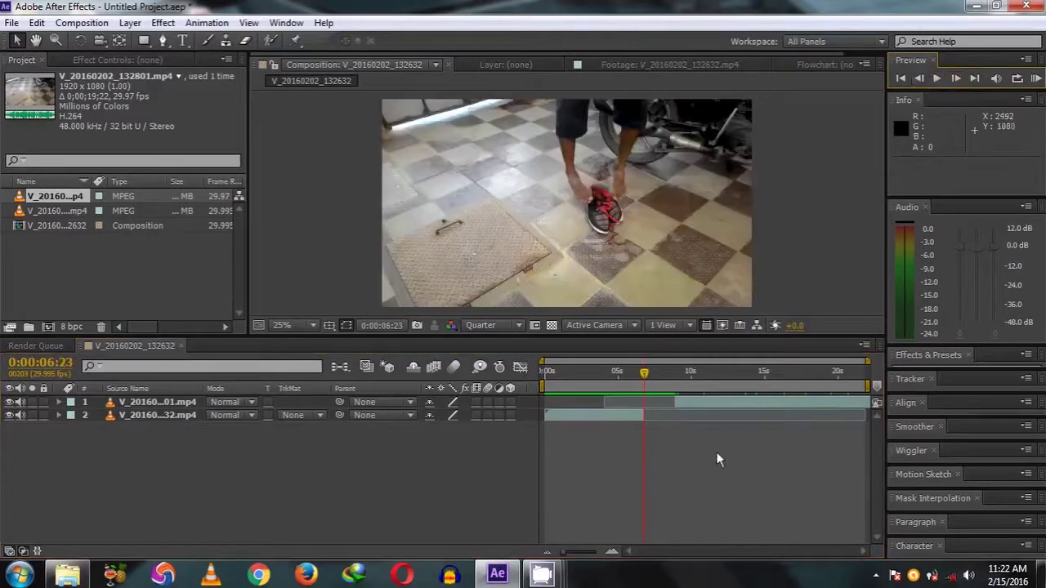
click(707, 403)
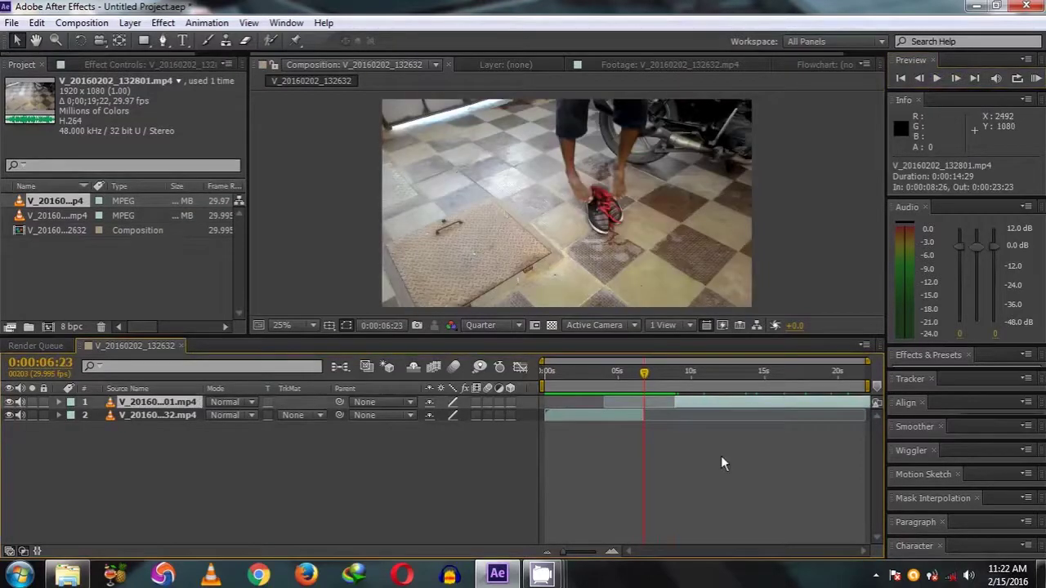
key(bracketleft)
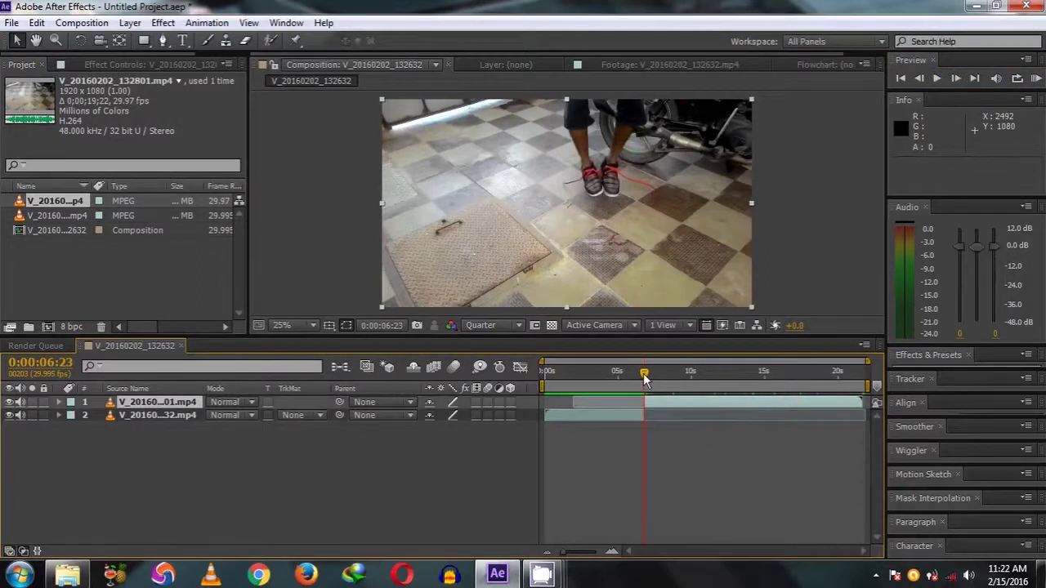
RAM preview the cut up to 0:00:09:14 and end the work area there.
drag(644, 378, 685, 378)
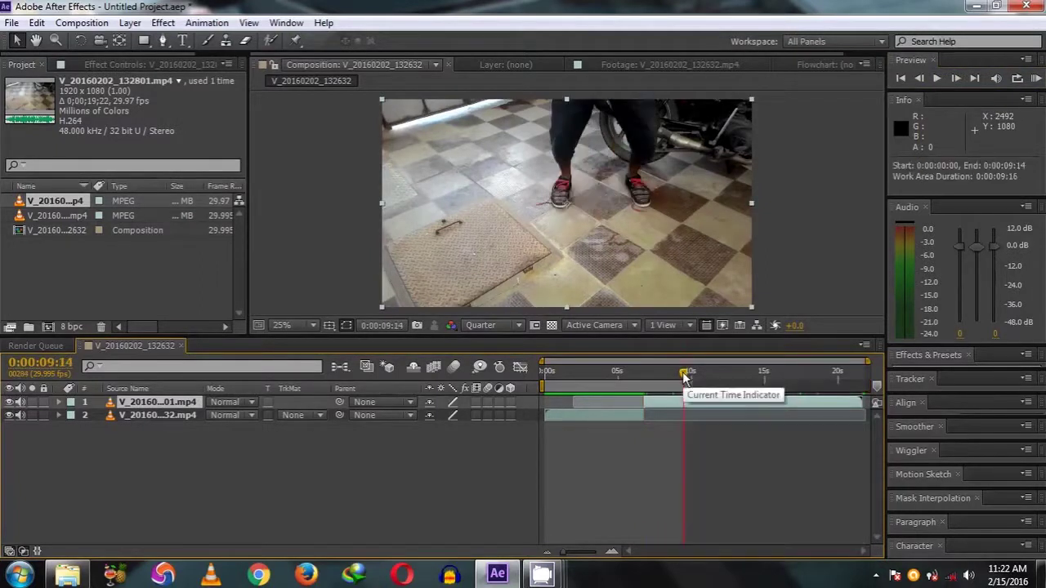
key(KP_0)
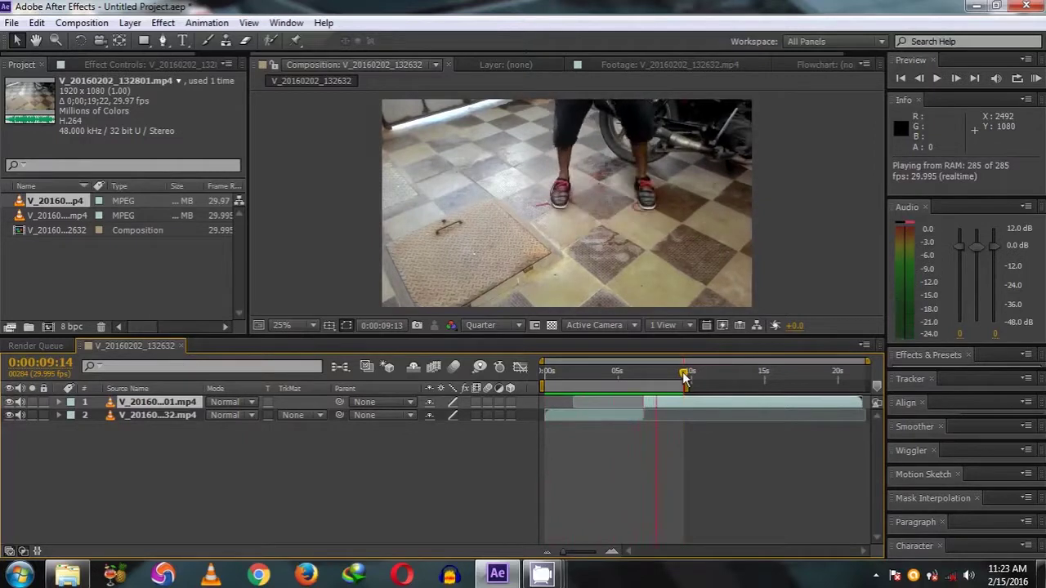
key(space)
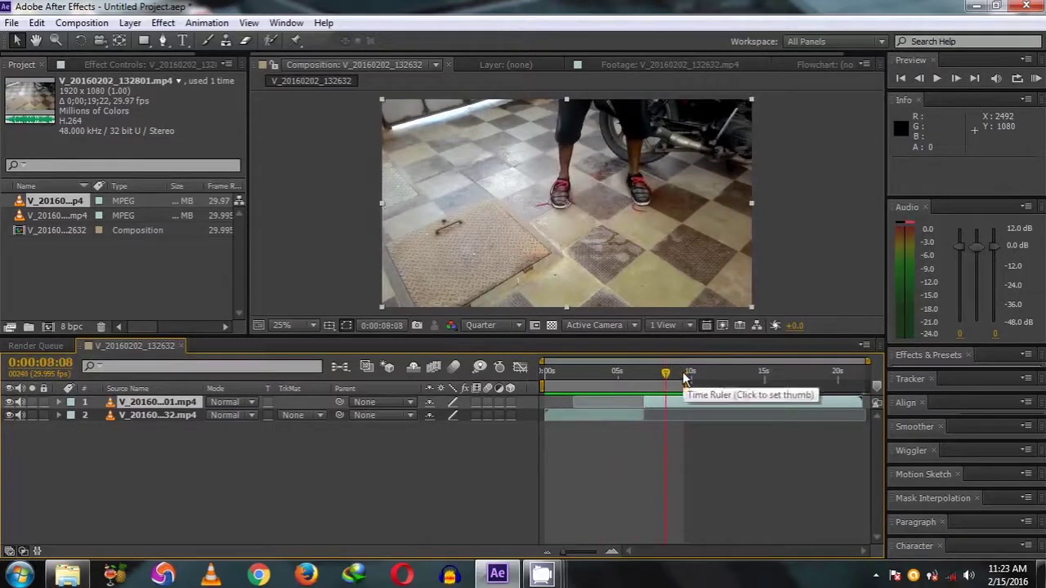
click(685, 383)
drag(193, 446, 168, 406)
Precompose both clip layers into Pre-comp 1.
right_click(168, 406)
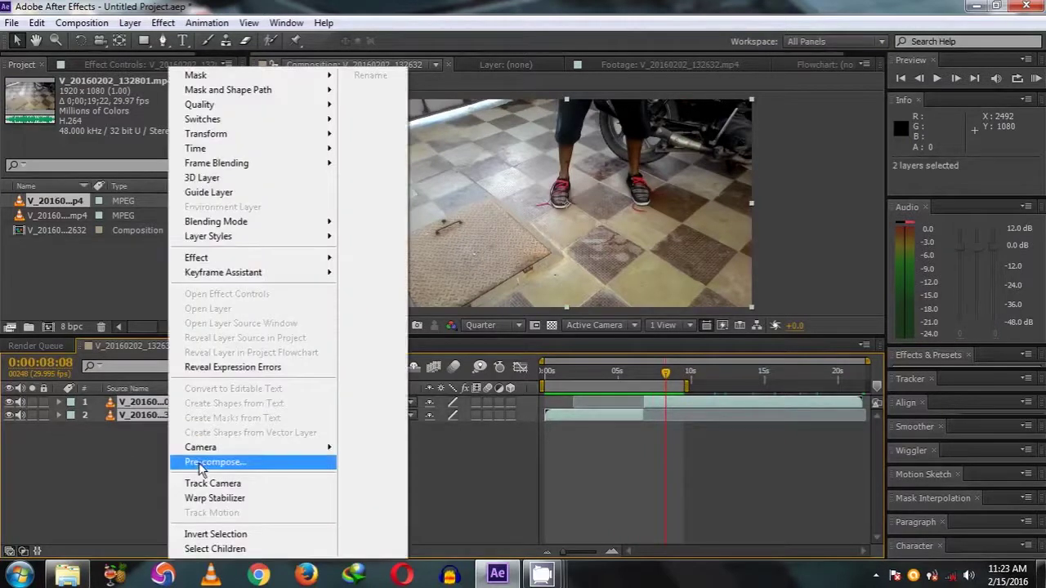
click(200, 462)
click(531, 368)
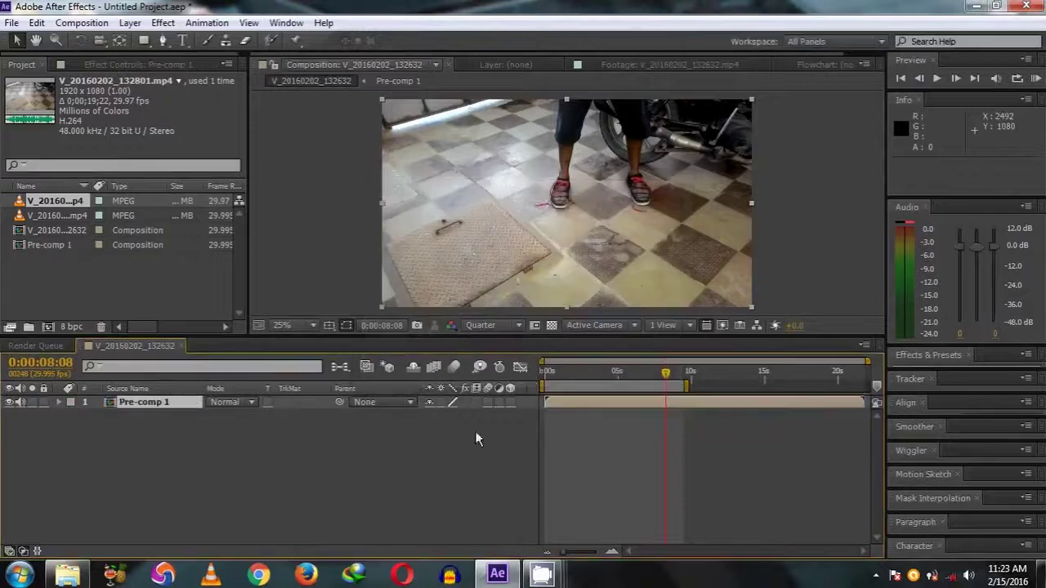
right_click(147, 429)
click(100, 459)
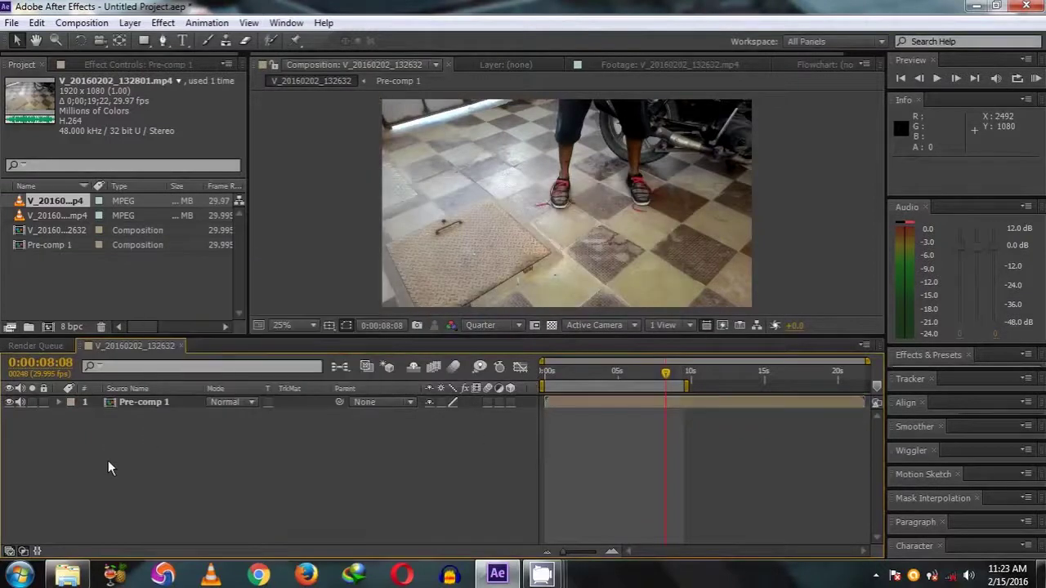
Set the composition size to 720 × 720 in Composition Settings.
click(81, 23)
click(164, 63)
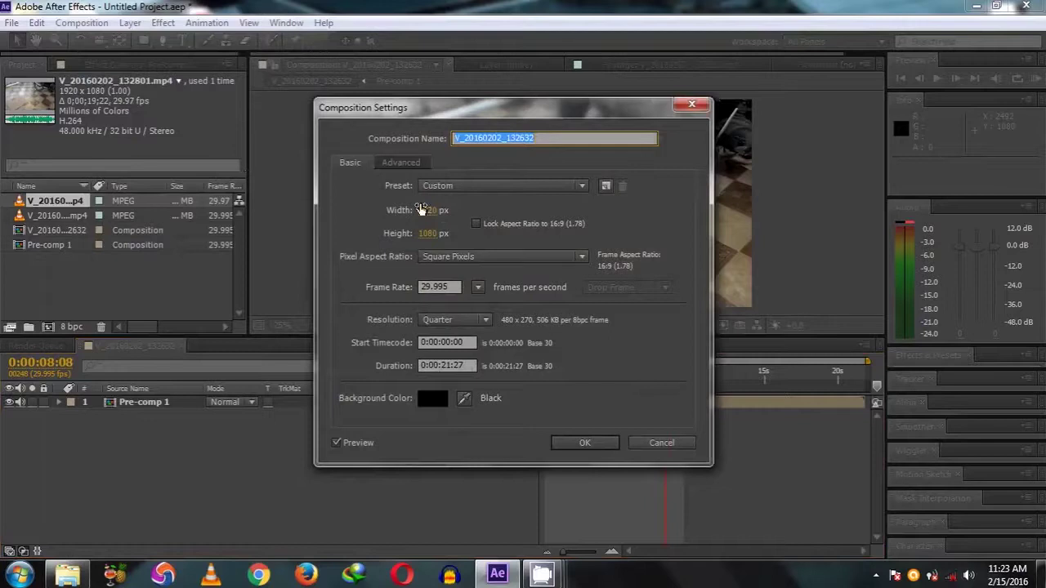
click(427, 210)
text(720)
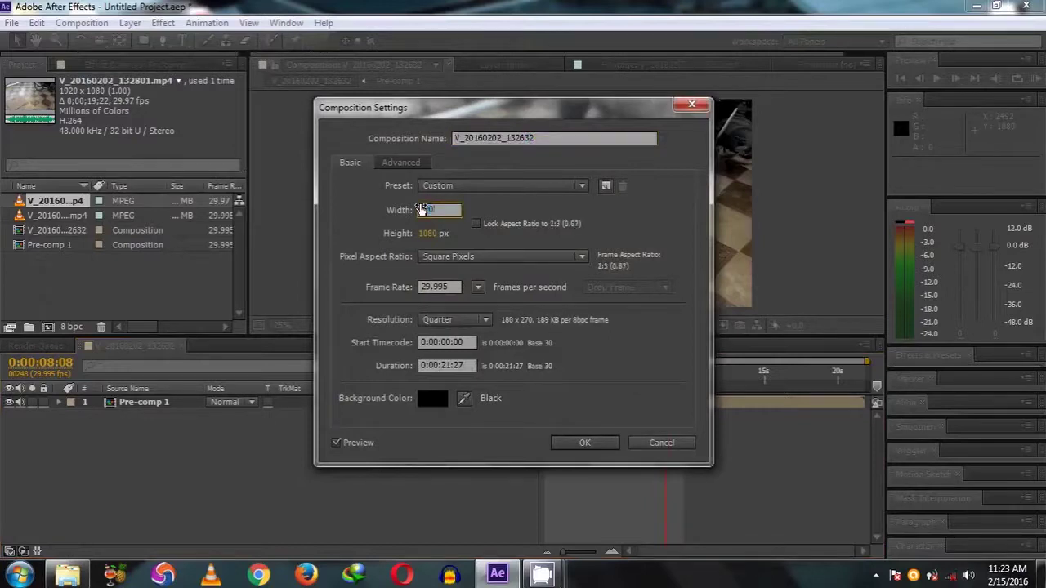
click(431, 235)
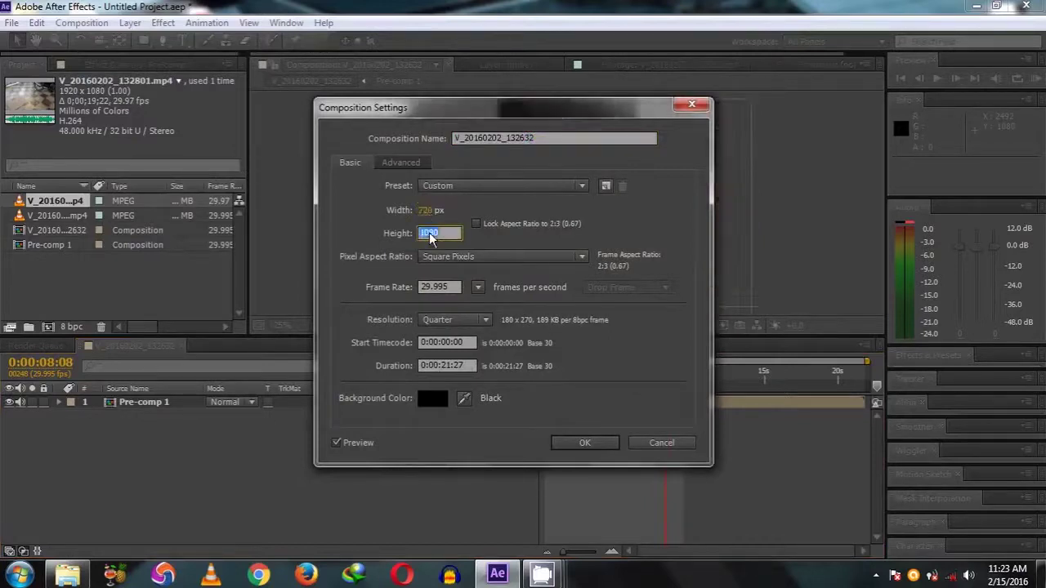
text(720)
key(Return)
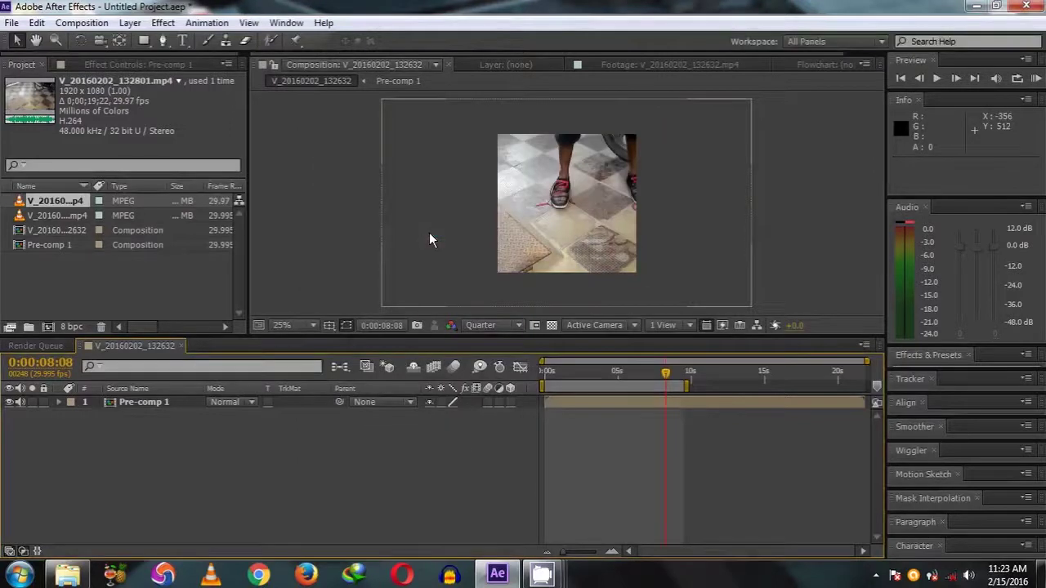
Move Pre-comp 1 left to frame the feet and scrub its Scale from 100% to 79%.
mouse_move(663, 193)
mouse_down()
mouse_move(643, 192)
mouse_move(652, 193)
mouse_up()
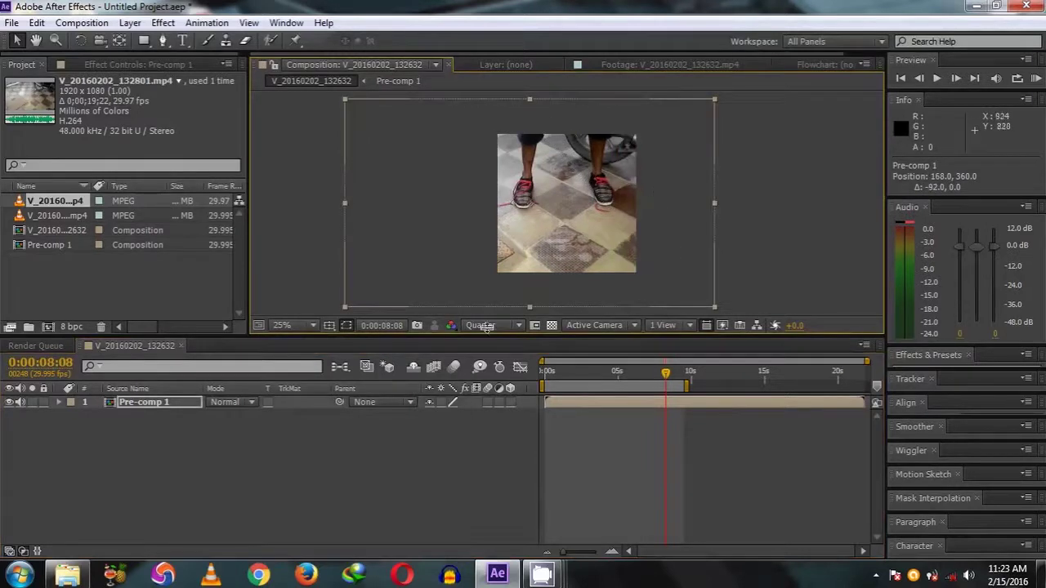
click(178, 408)
click(174, 398)
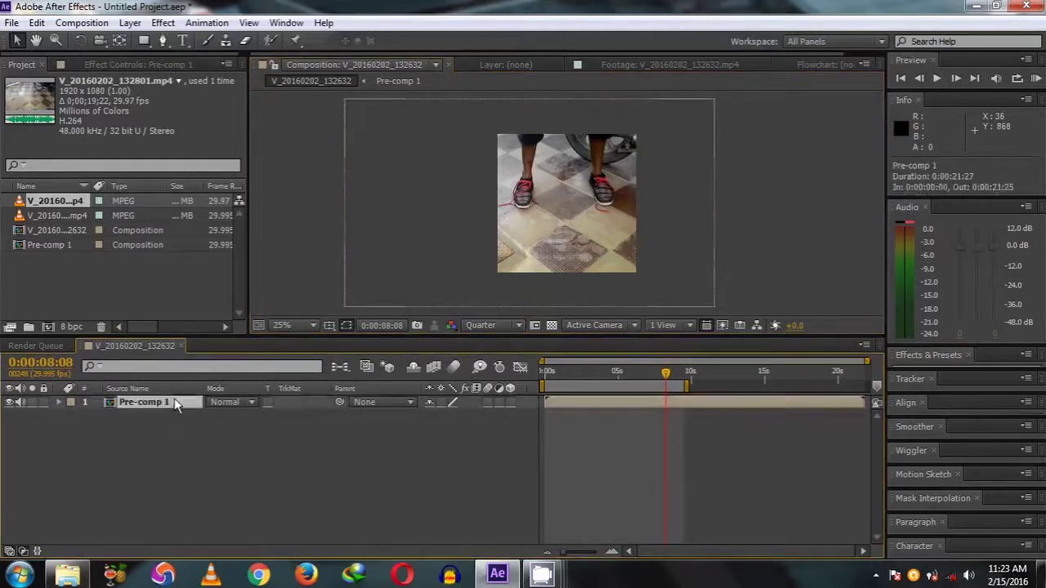
key(s)
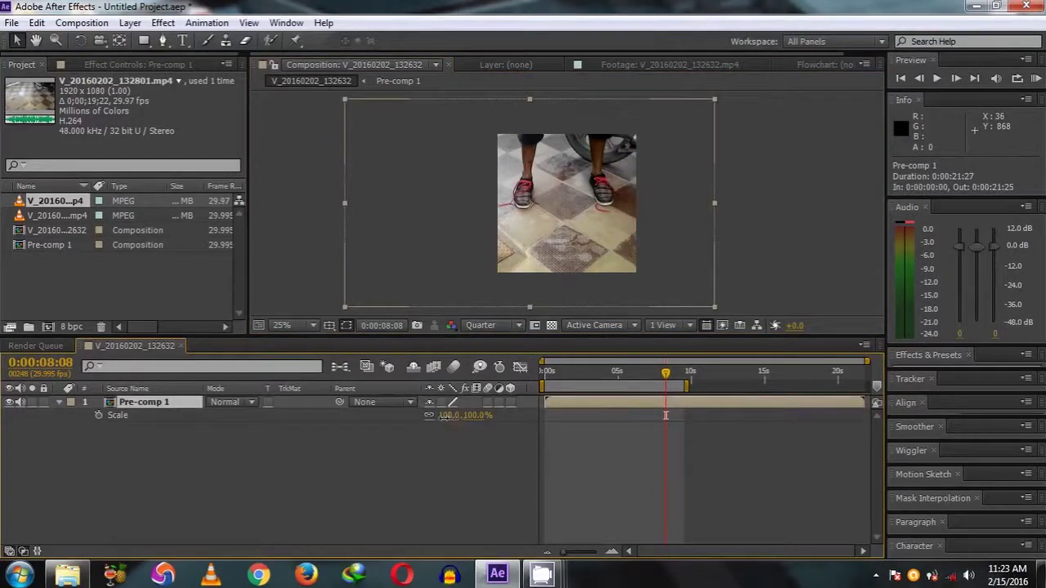
drag(442, 415, 433, 419)
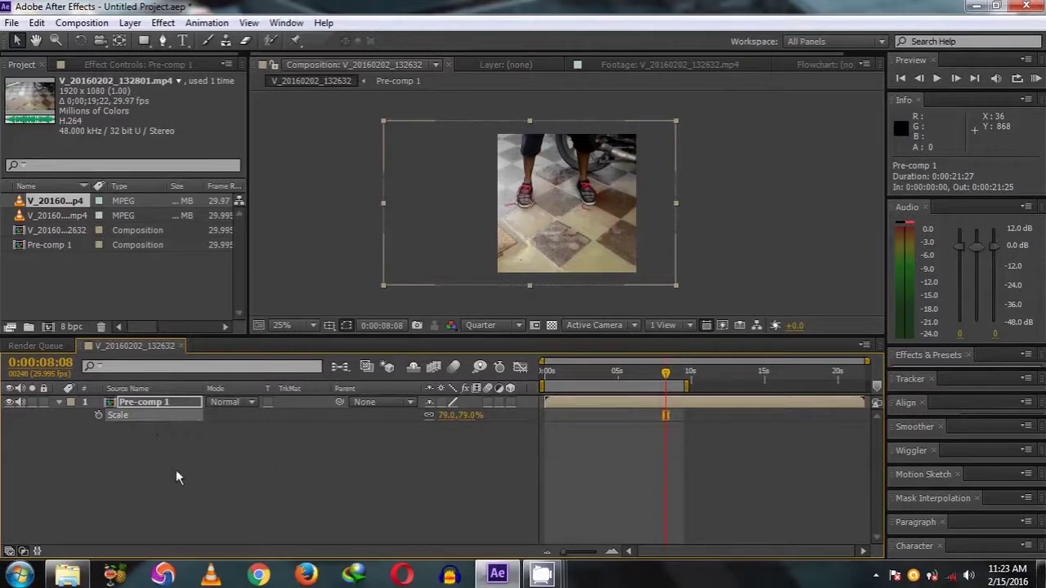
click(165, 404)
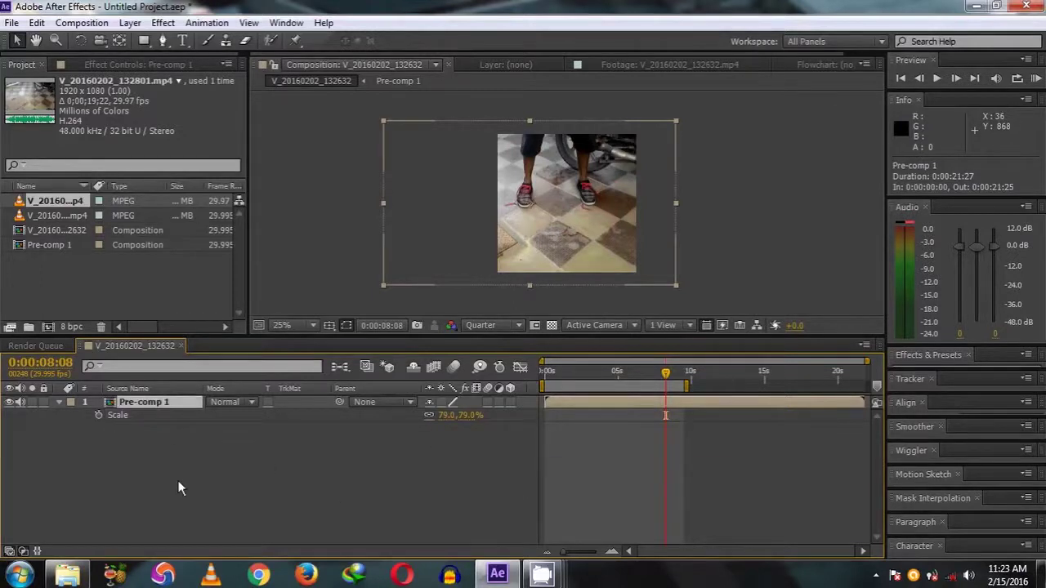
Add a wiggle(2,30) expression to Pre-comp 1's Position and RAM preview the shake.
key(p)
alt+click(98, 416)
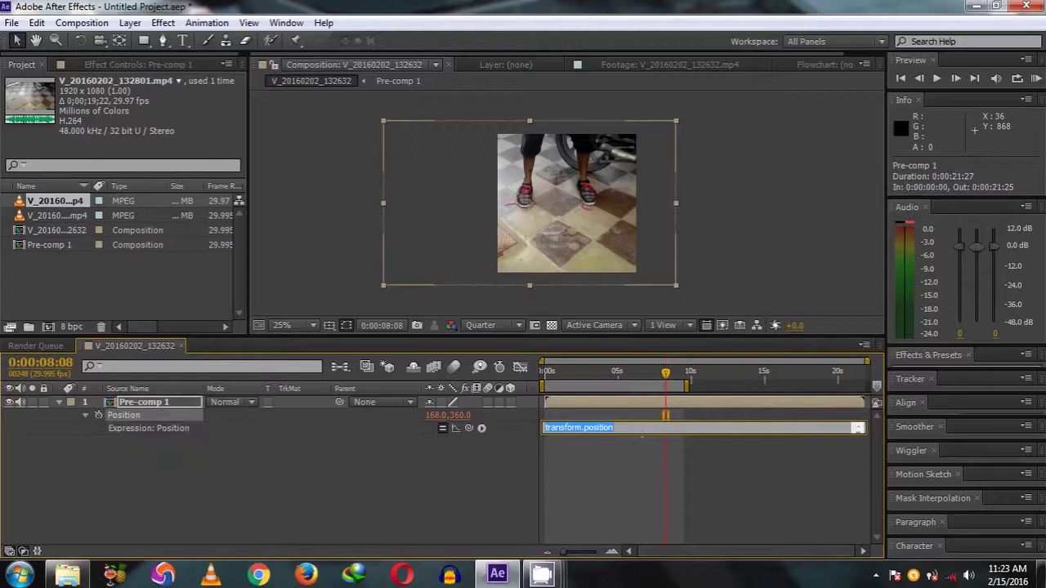
text(wiggle)
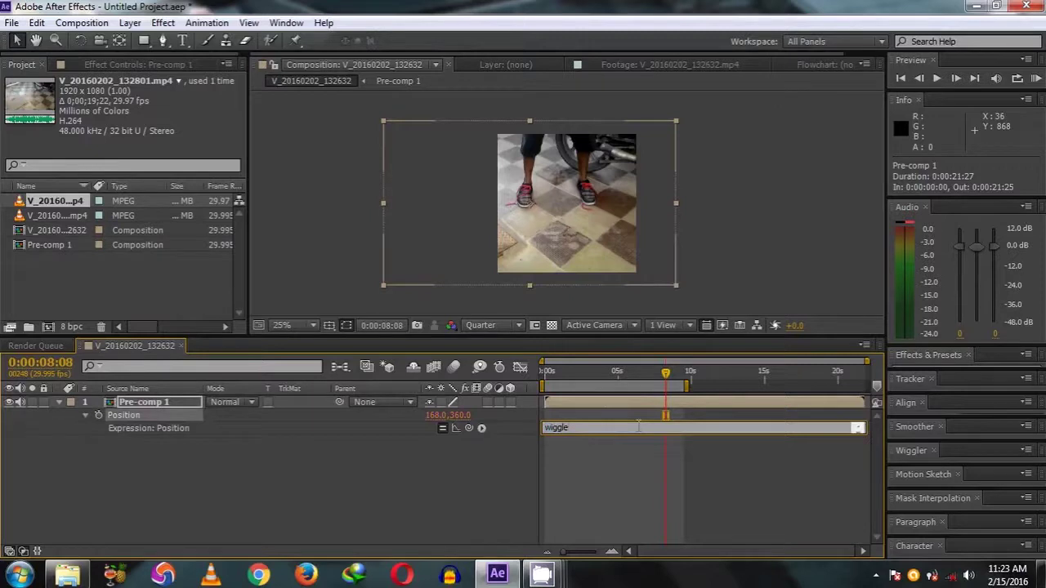
text((2,30)
click(434, 490)
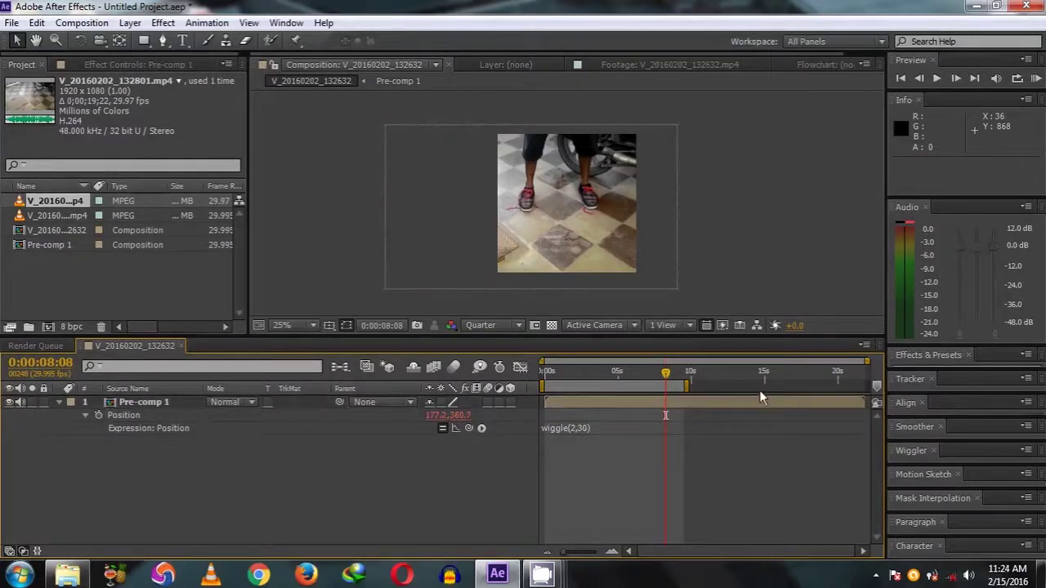
key(KP_0)
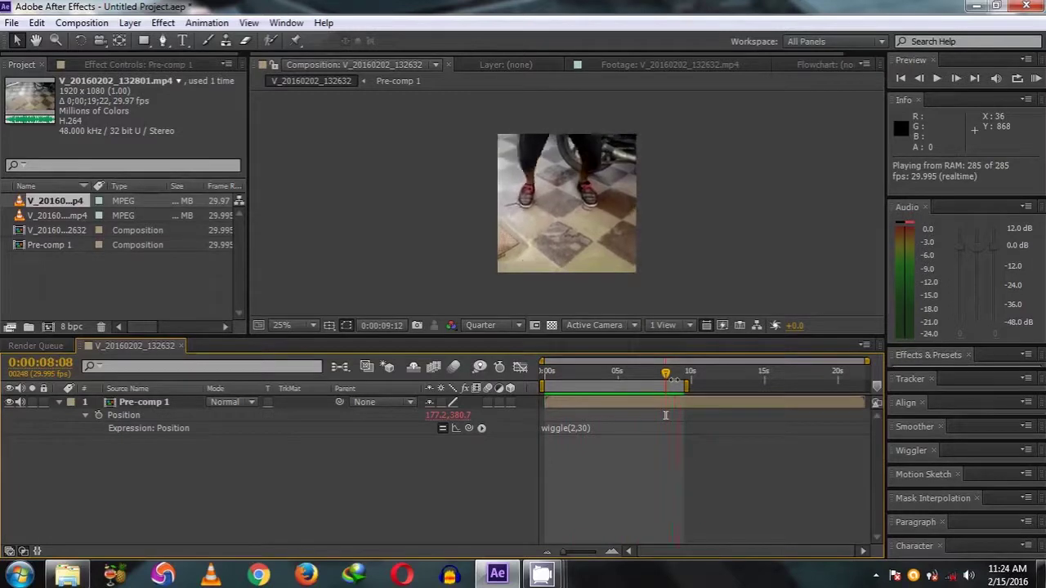
key(space)
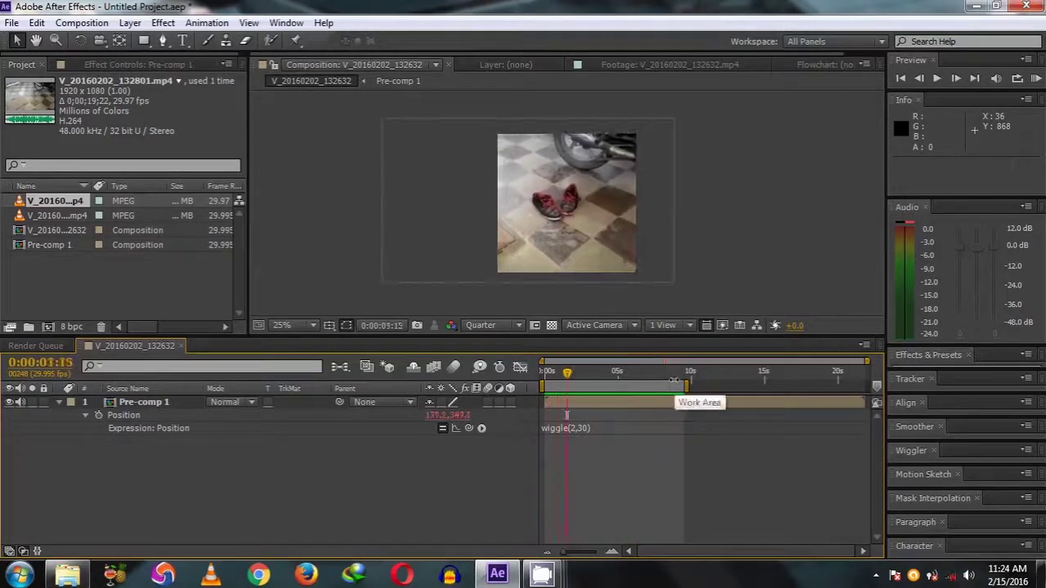
click(958, 79)
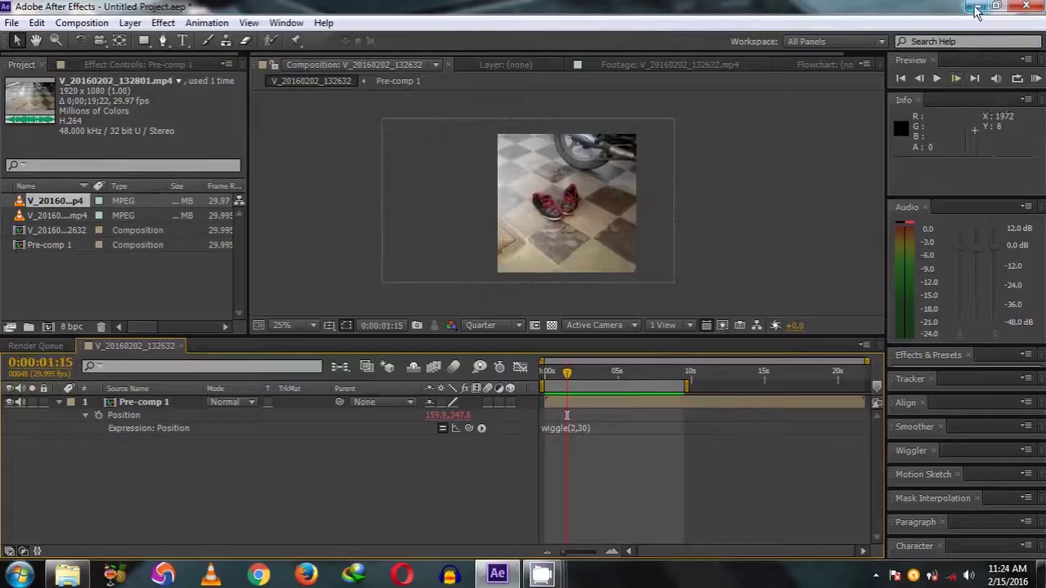
Minimise After Effects, refresh the desktop, and play the shoe wear video.
click(977, 8)
right_click(940, 112)
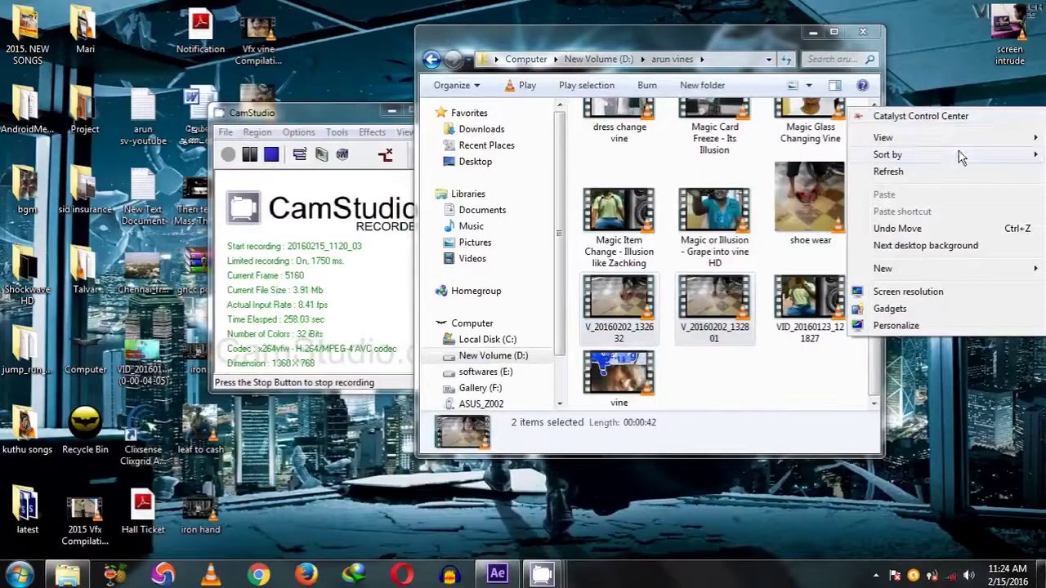
click(929, 171)
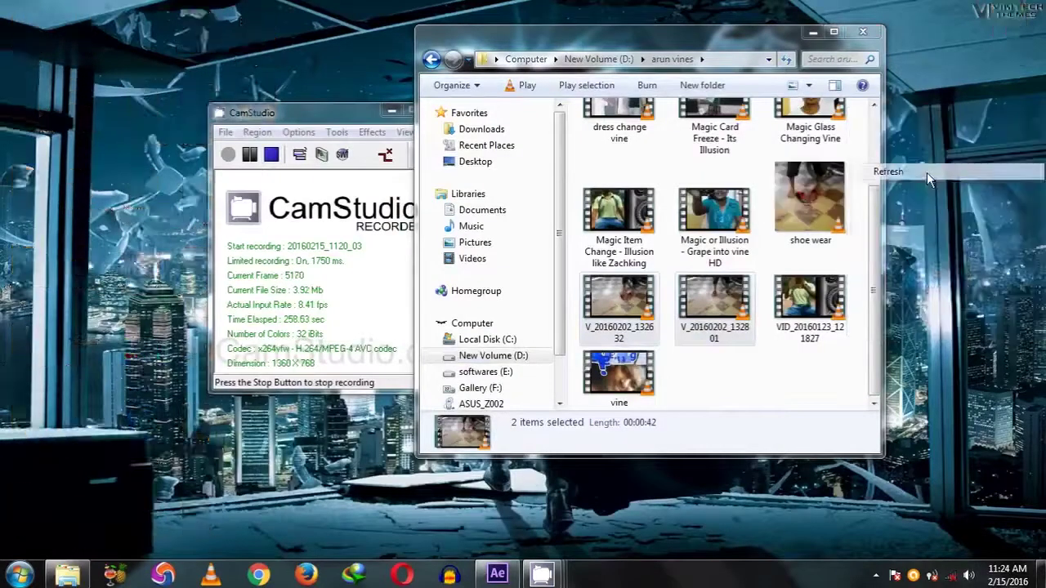
double_click(812, 216)
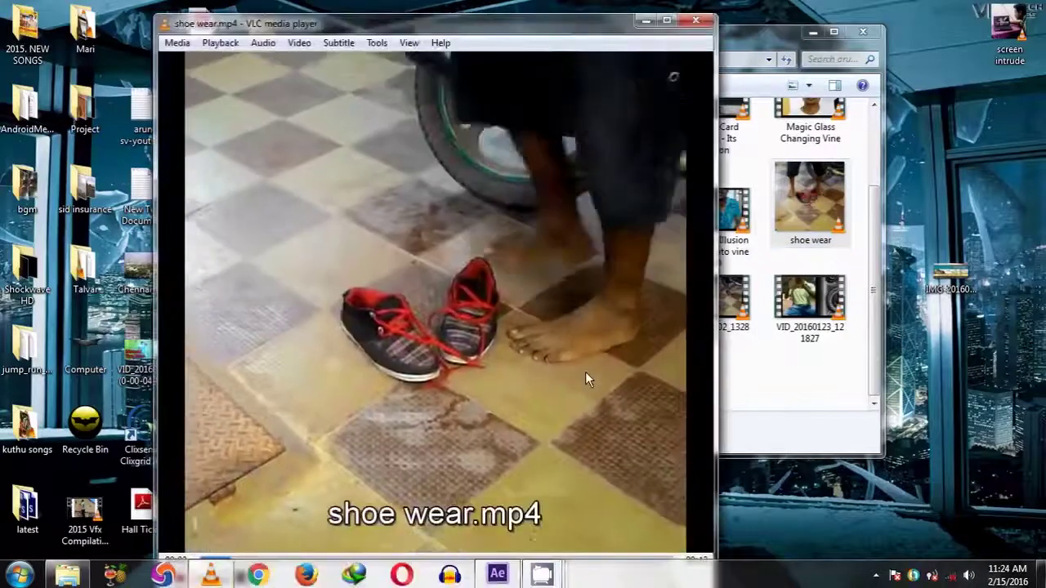